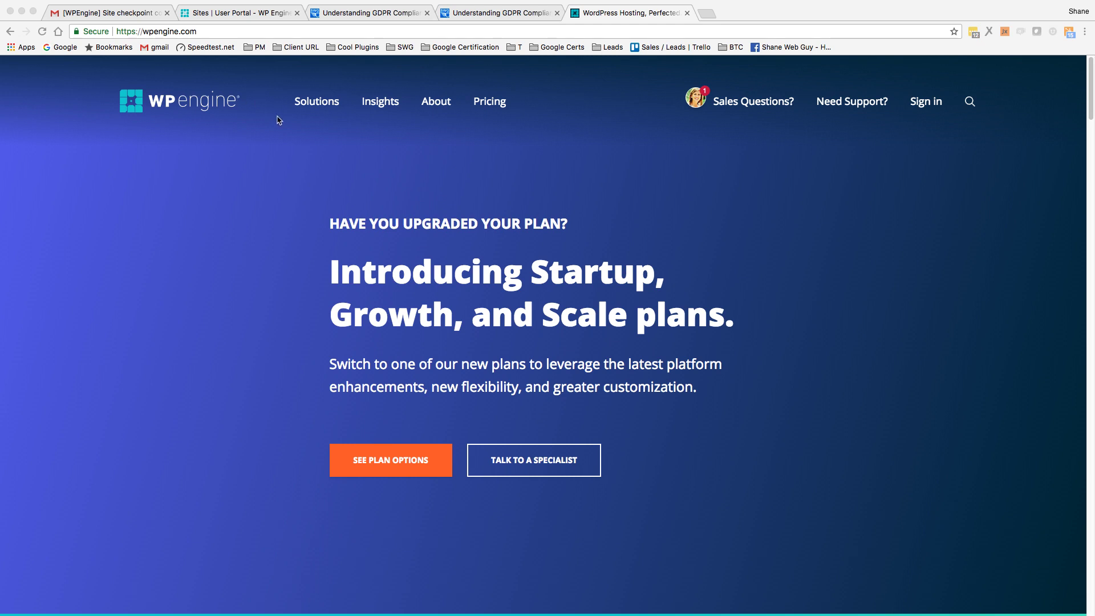
Step: Highlight the opening words 'GDPR is a' in the staging copy of the GDPR article
left_click(506, 11)
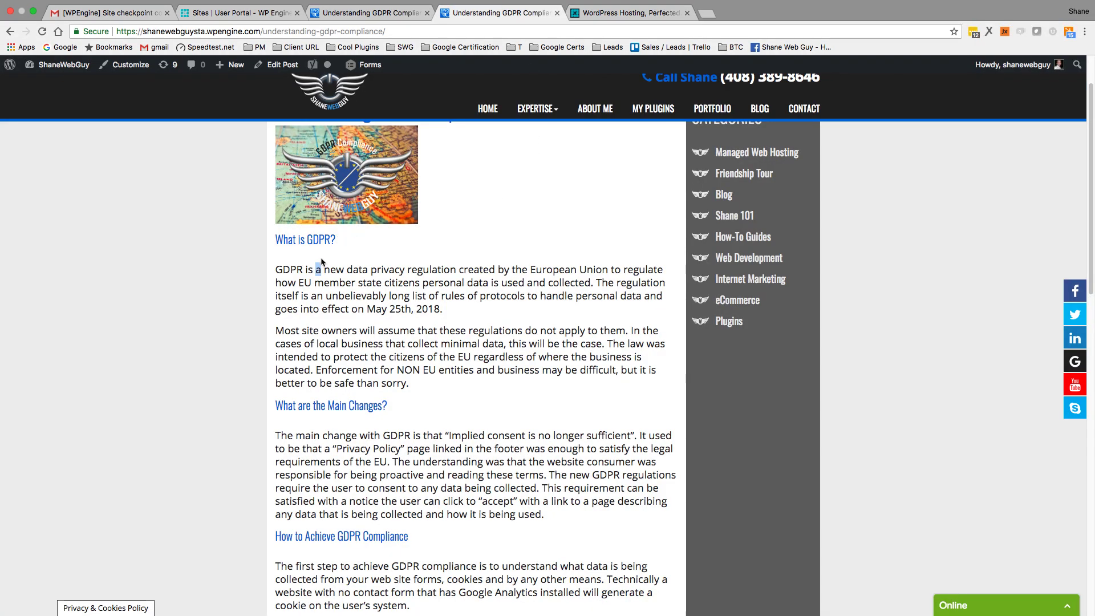
left_click(321, 270)
double_click(318, 270)
left_click_drag(117, 32, 393, 61)
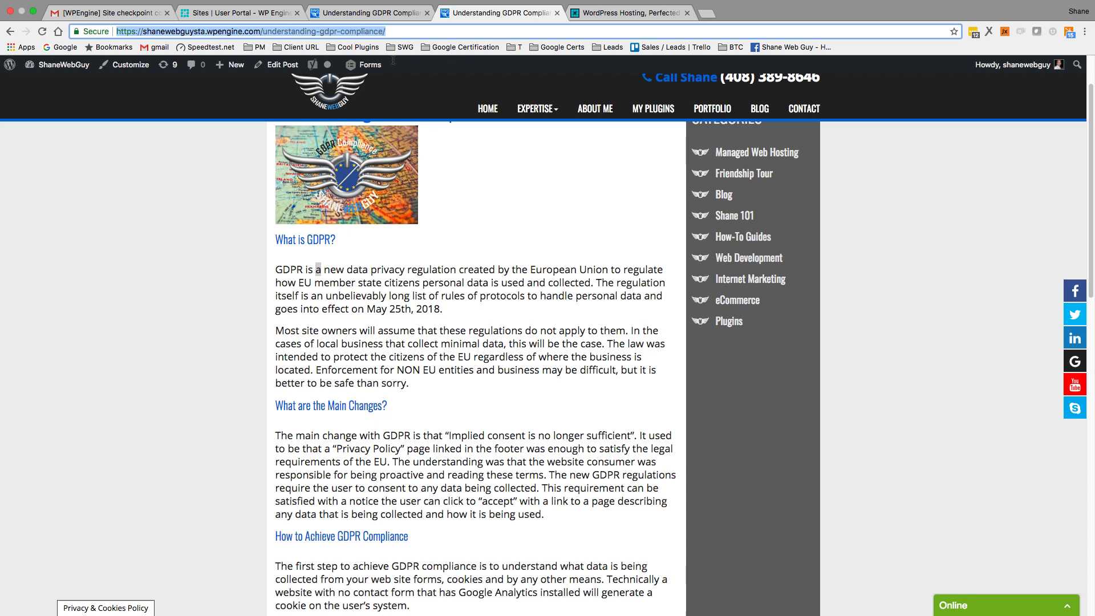
left_click(319, 272)
double_click(319, 271)
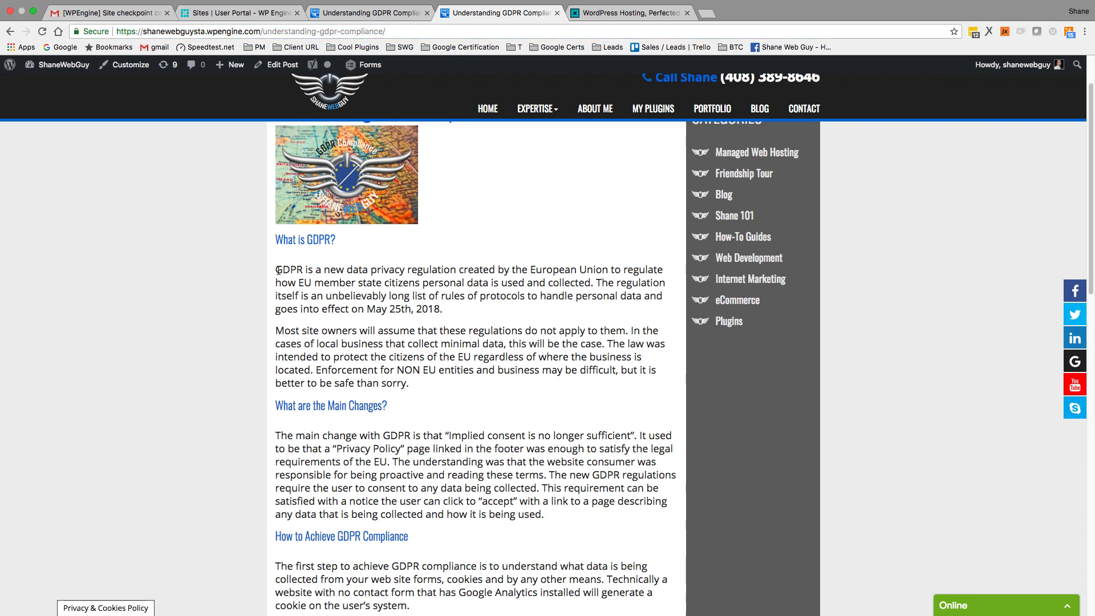
left_click_drag(277, 271, 325, 272)
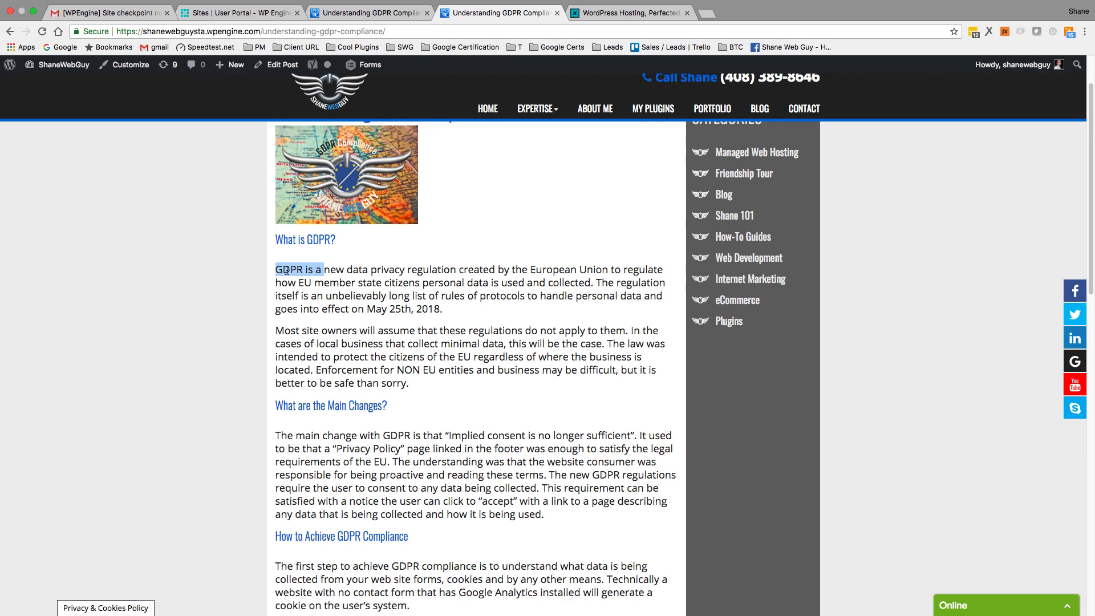
left_click(307, 270)
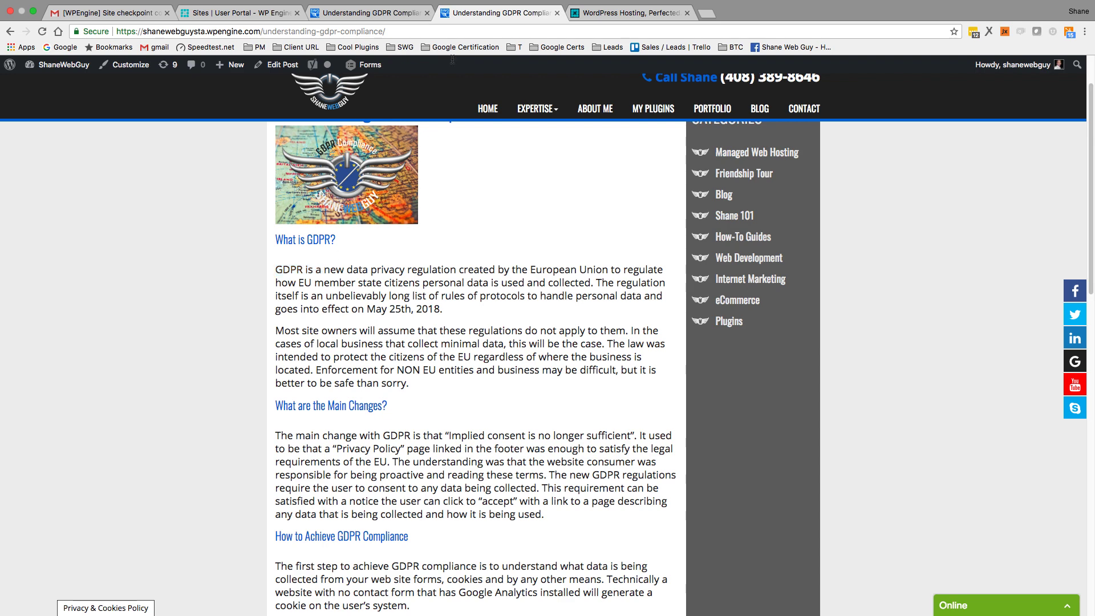
Step: Highlight 'GDPR is the' on the live GDPR article, then bring up the WP Engine Sites list
left_click(363, 16)
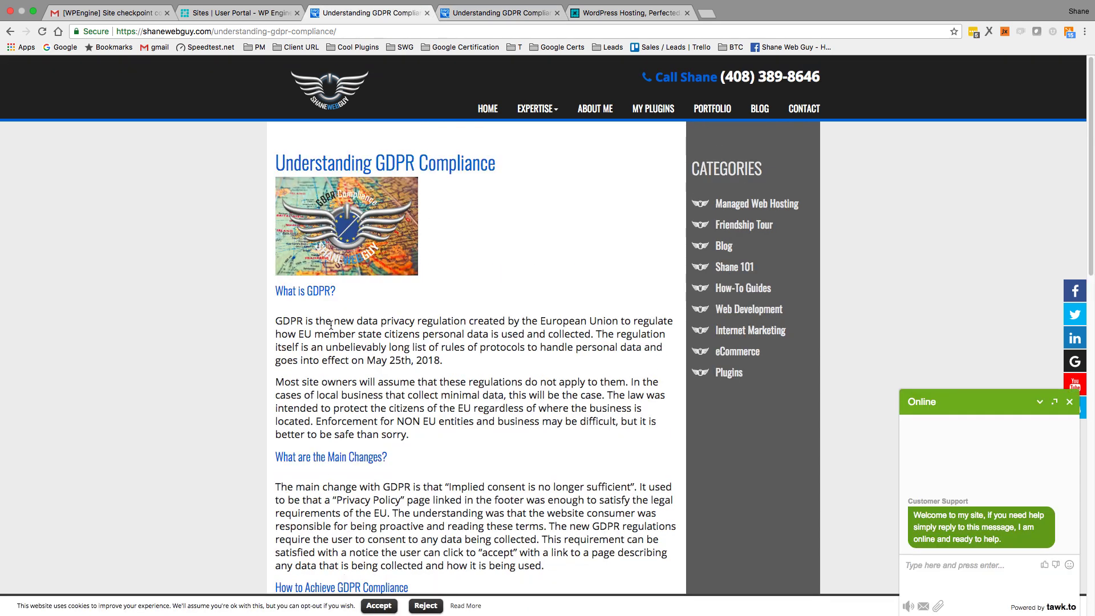
left_click_drag(331, 323, 272, 323)
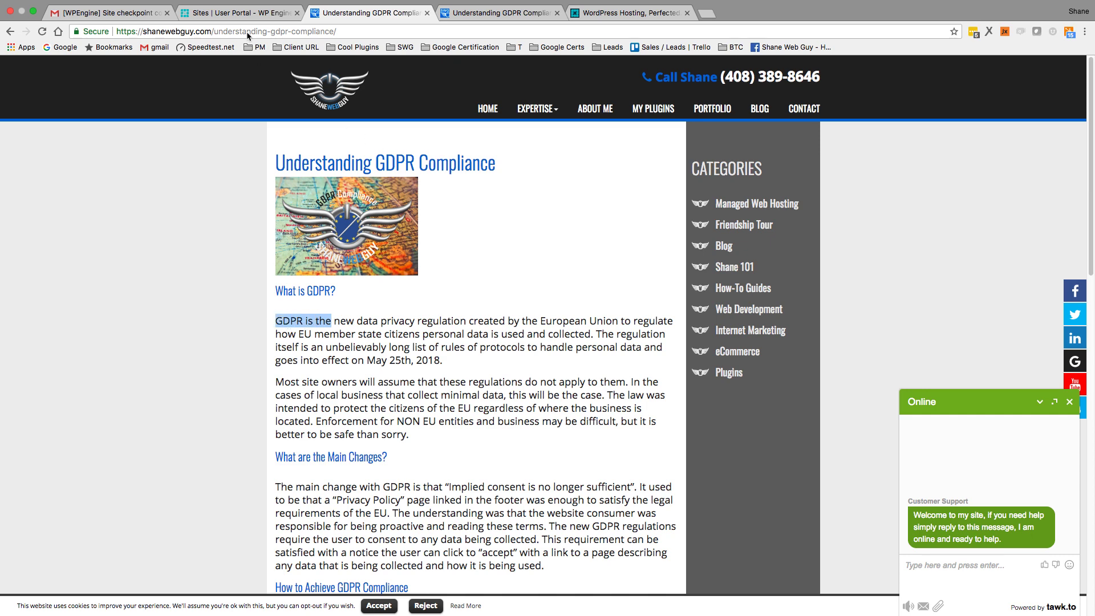
left_click(242, 13)
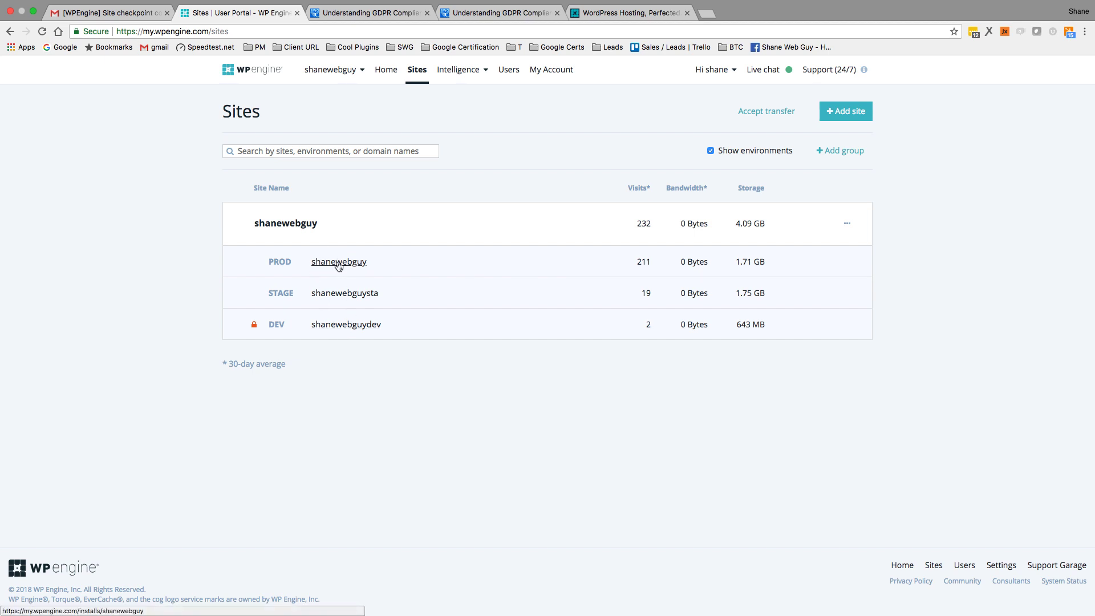
Step: Open the Backup points list of the shanewebguysta STAGE environment
left_click(338, 294)
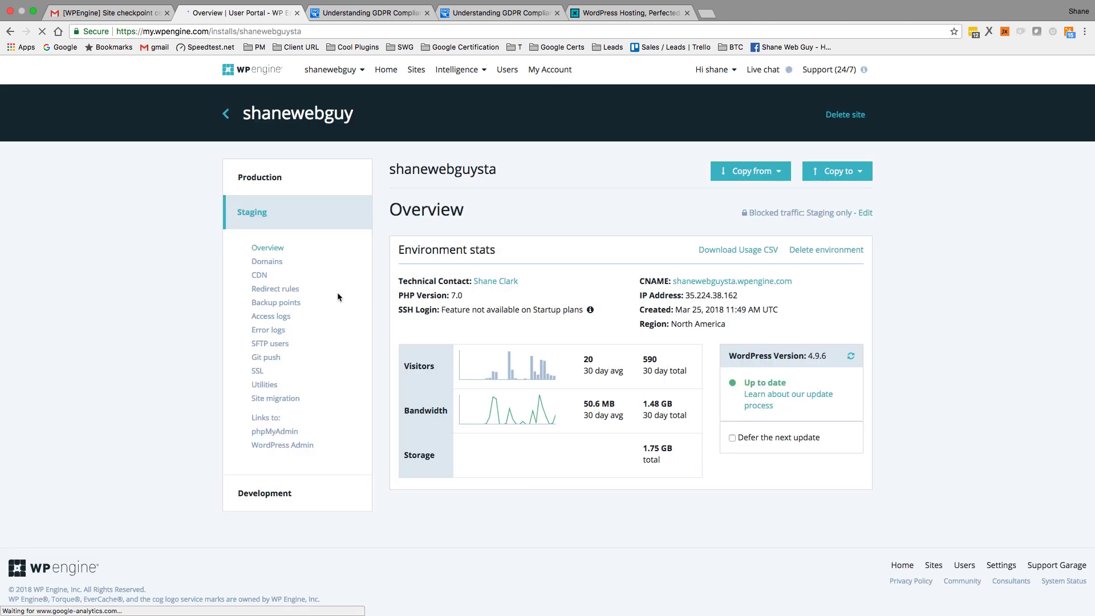
left_click(268, 308)
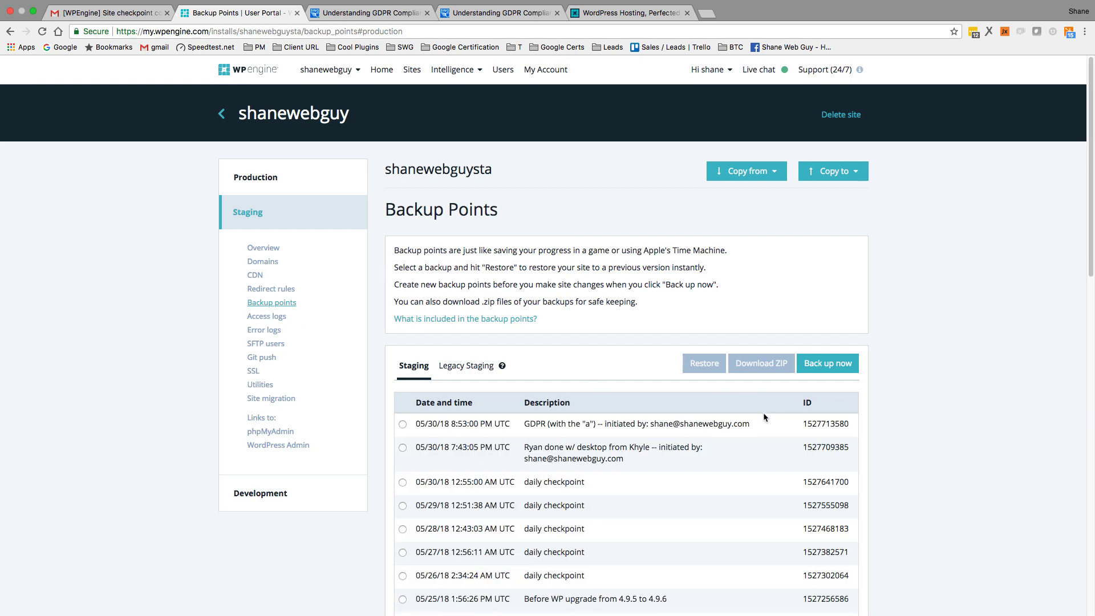
Step: Create a staging backup point described 'GDPR (with the "a") - #2', reusing the earlier description
left_click_drag(762, 422, 562, 421)
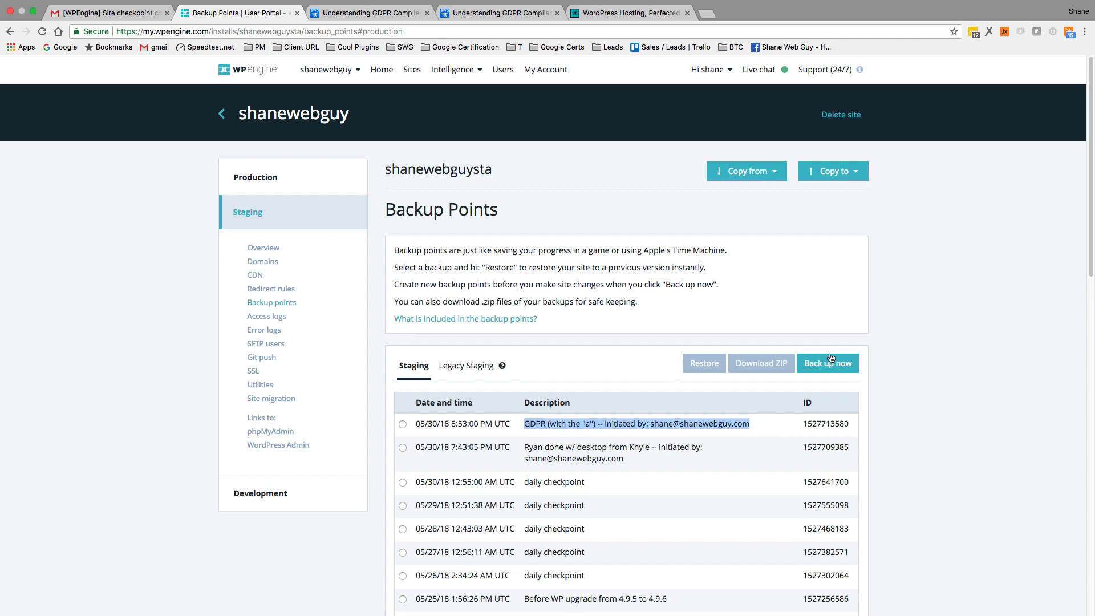
left_click(834, 362)
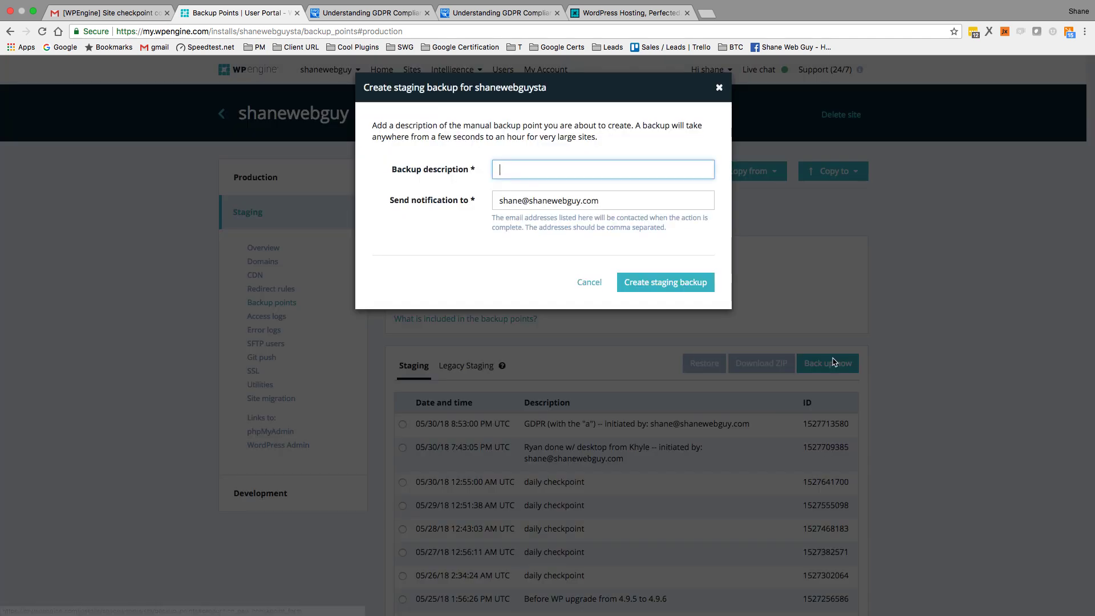
left_click(528, 170)
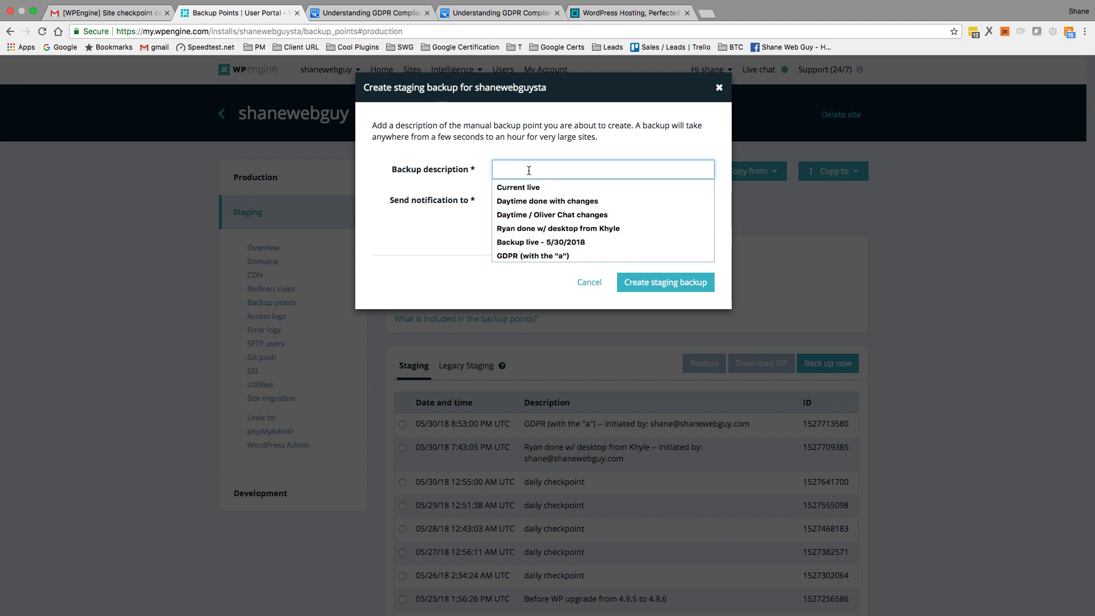
type("GDPR (with the \"a")
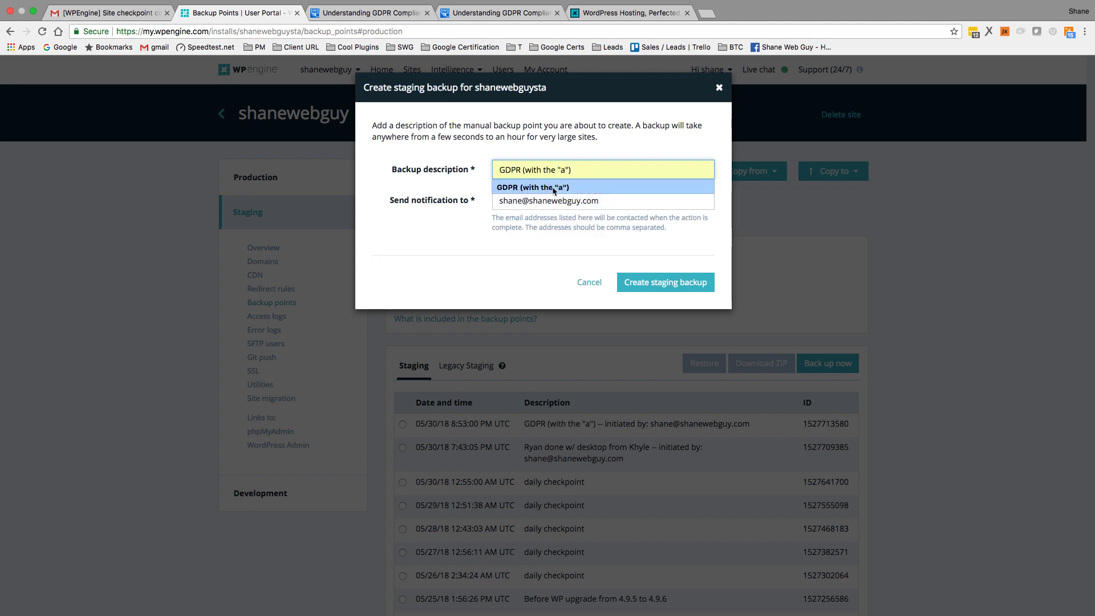
left_click(562, 187)
left_click(614, 166)
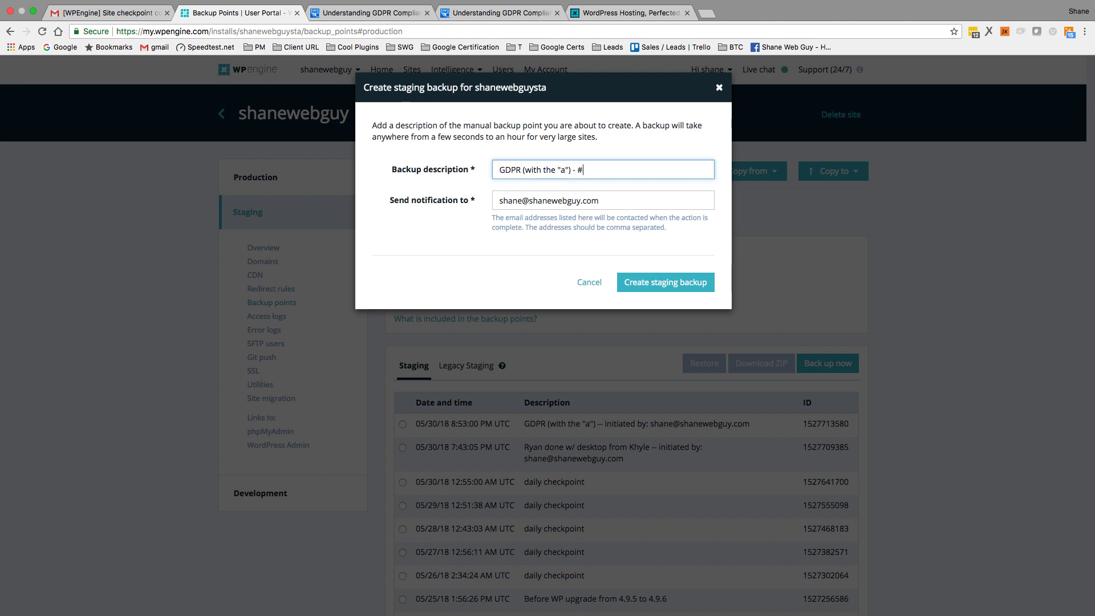
left_click(676, 283)
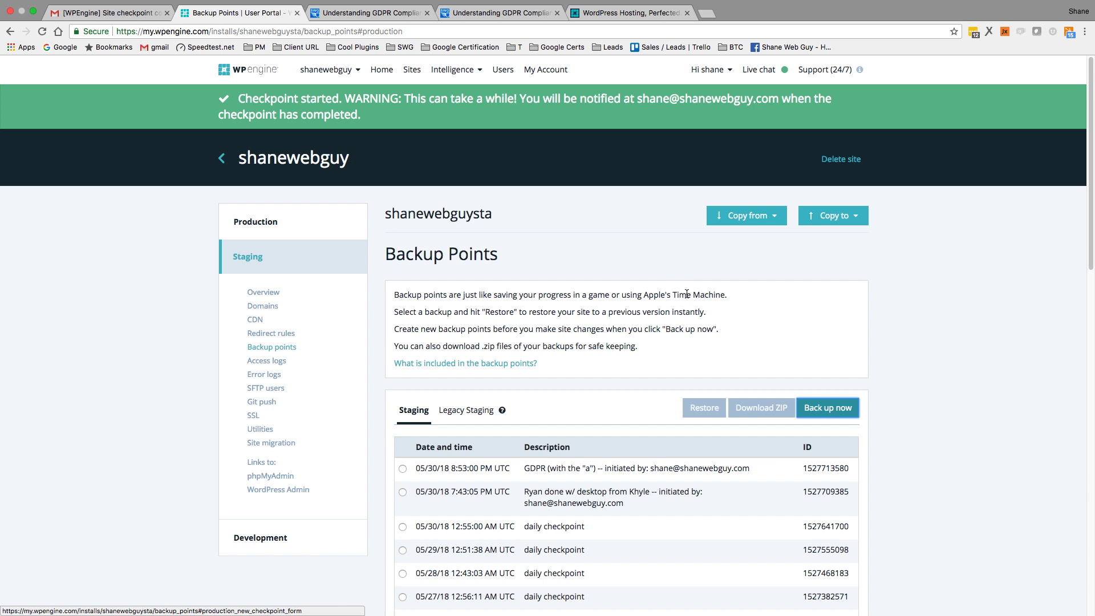
Step: Reload the Gmail thread to confirm the '#2' checkpoint finished, then return to Backup Points
left_click(136, 16)
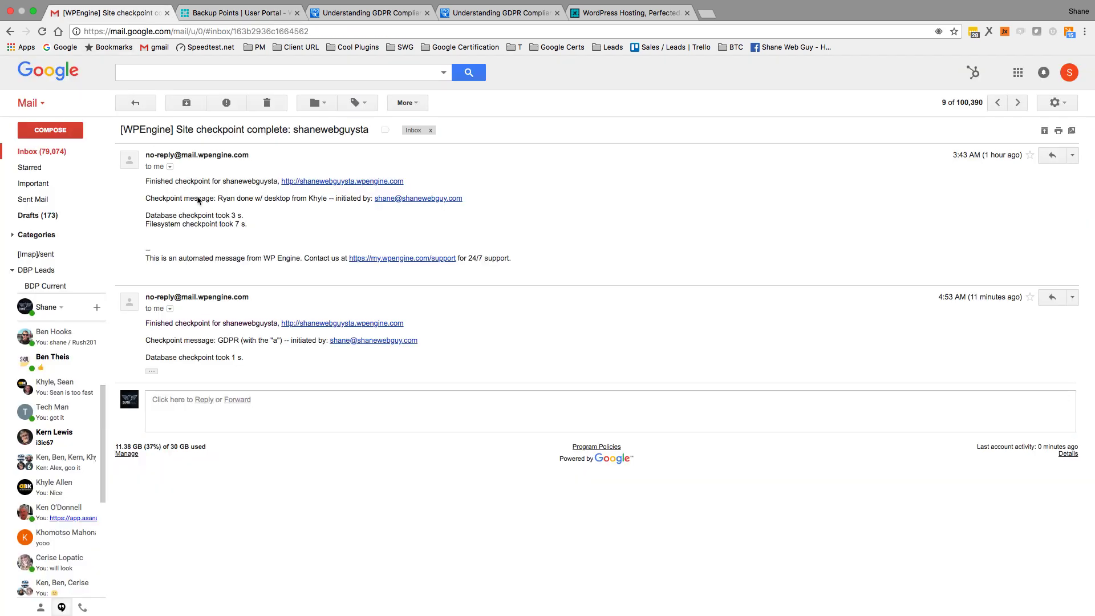
left_click(301, 32)
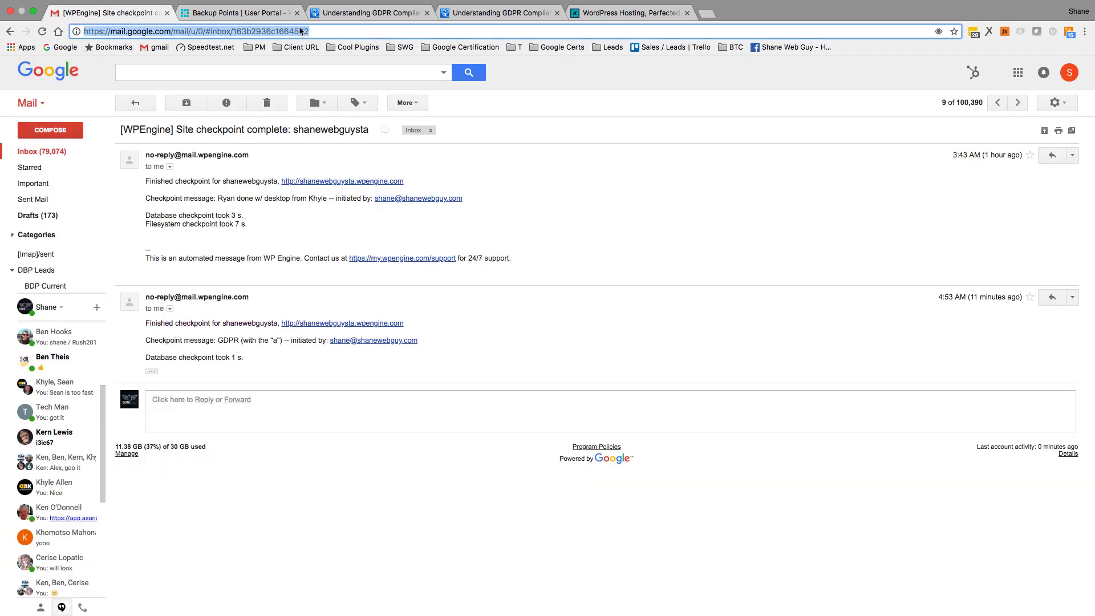
key("Return")
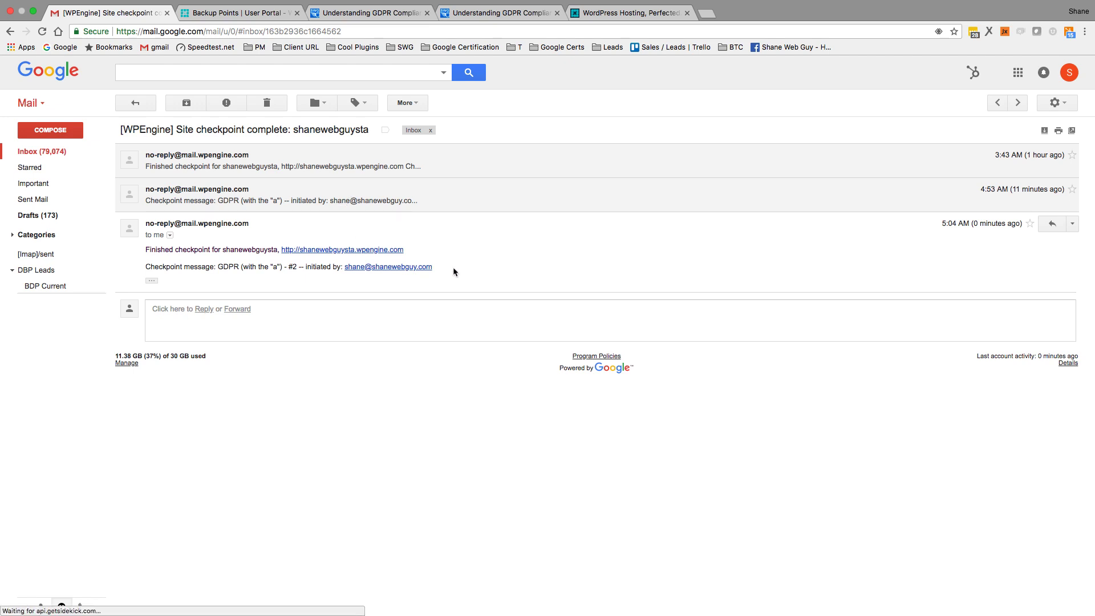
left_click_drag(455, 271, 143, 268)
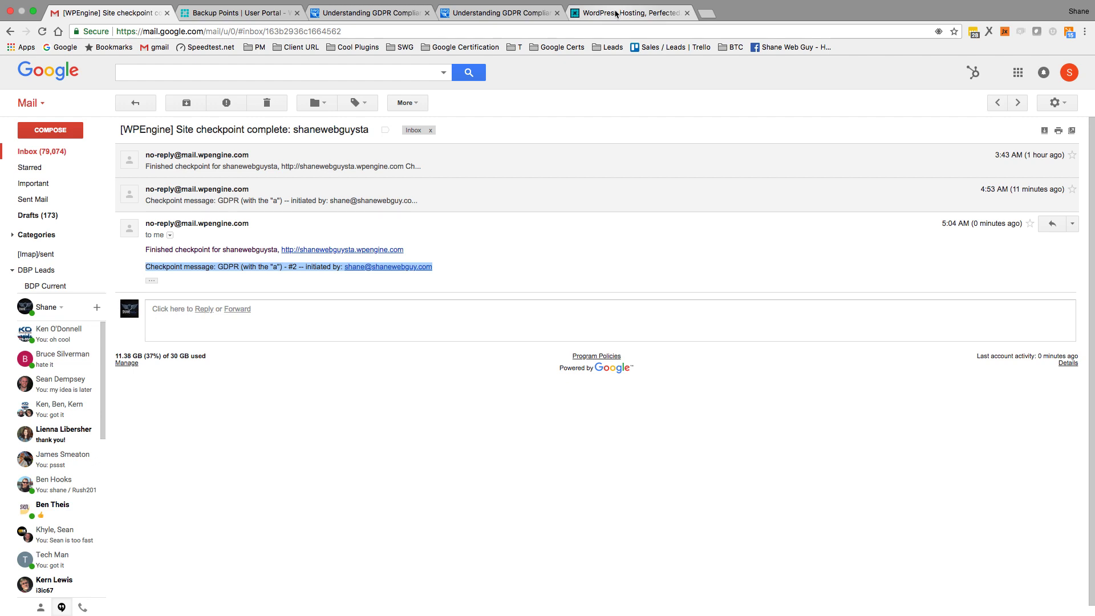
left_click(237, 12)
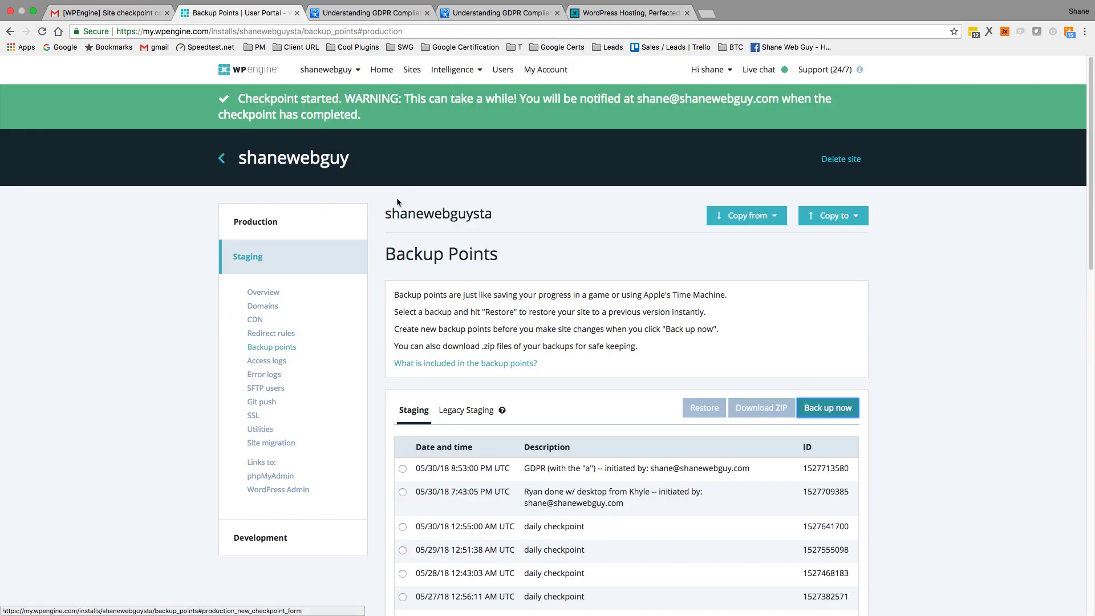
Step: Create a production backup point described 'Backup for Video Test' and check its Gmail confirmation
left_click(251, 222)
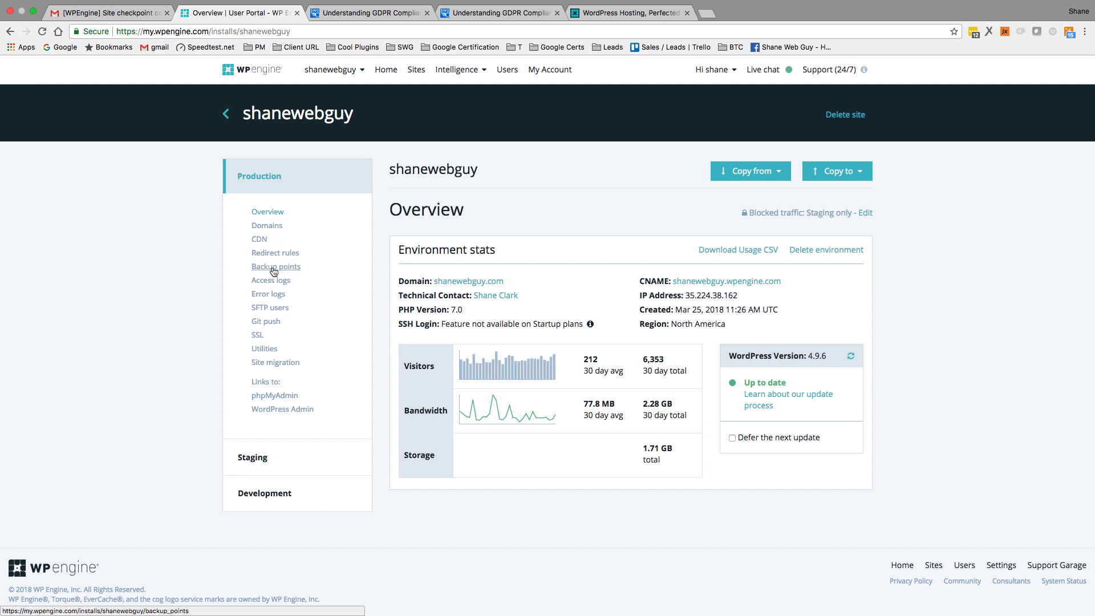
left_click(274, 267)
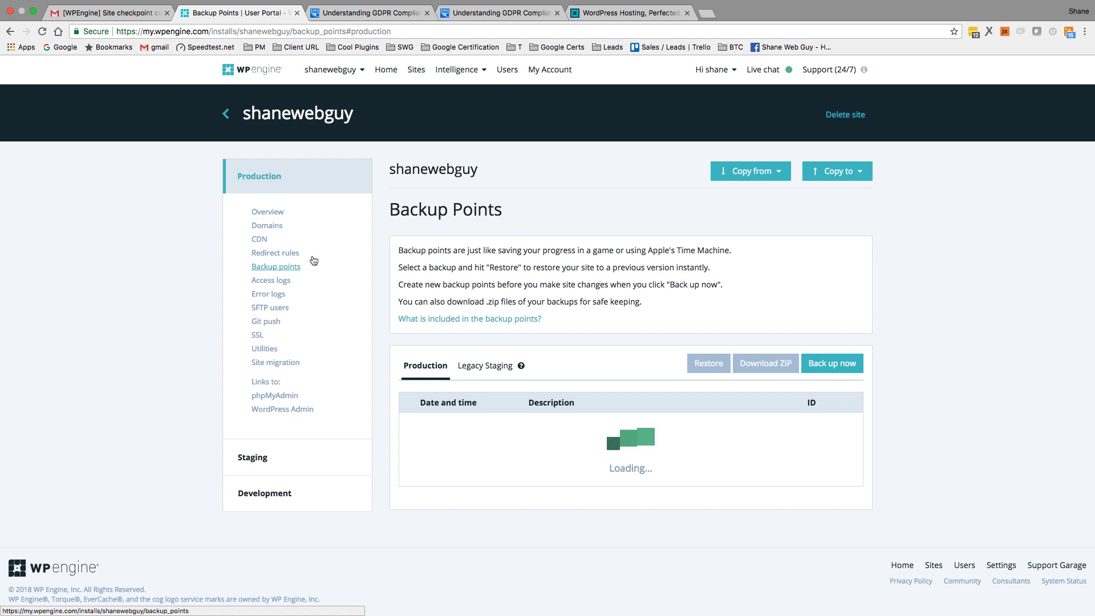
left_click(832, 364)
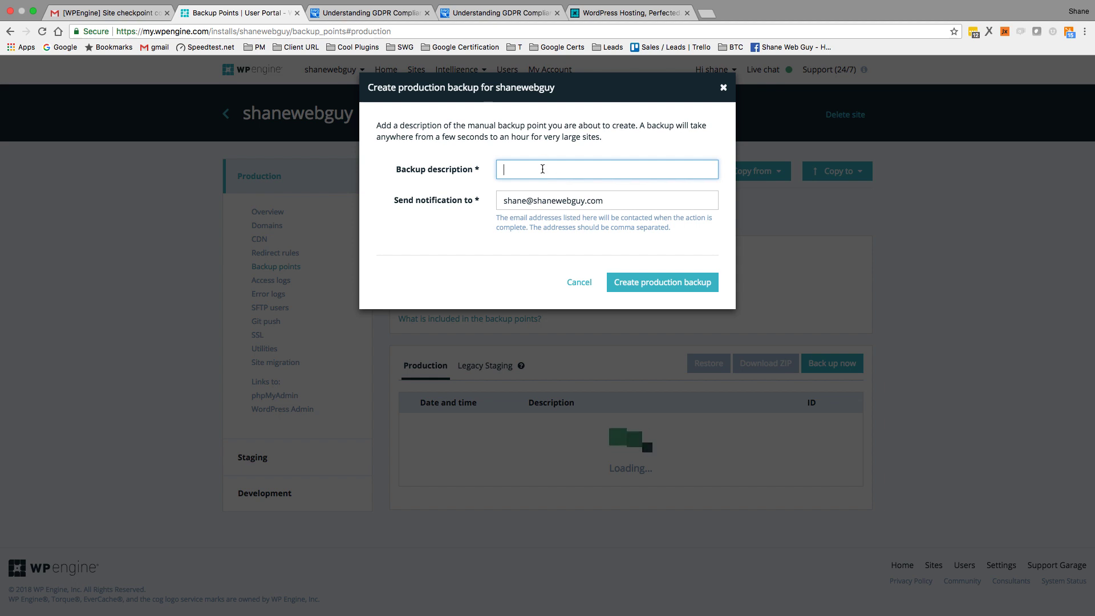
type("B")
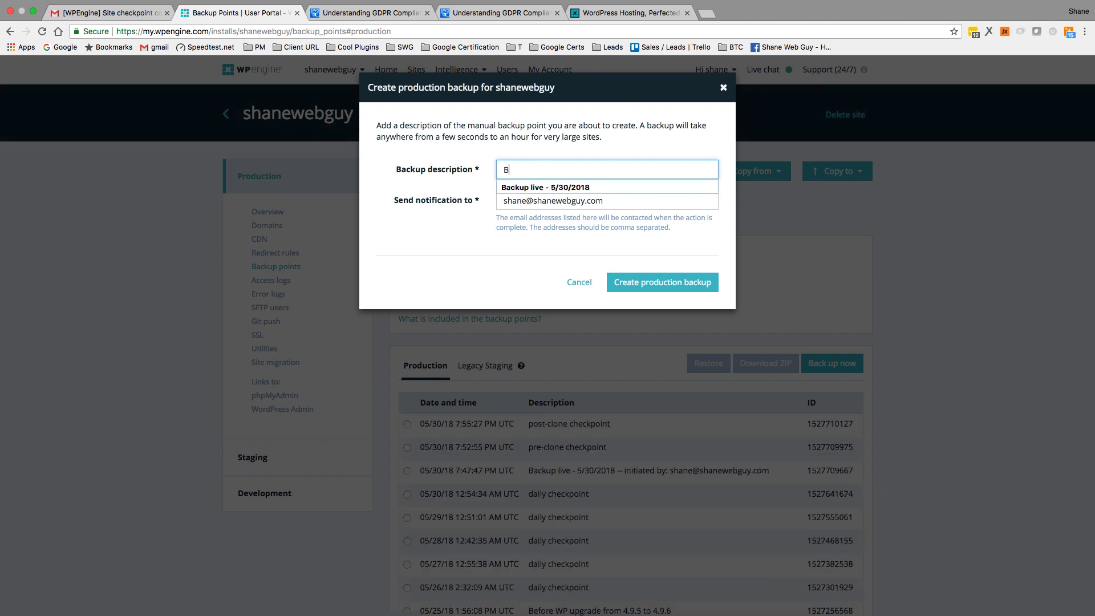
type("ackup for Video Test")
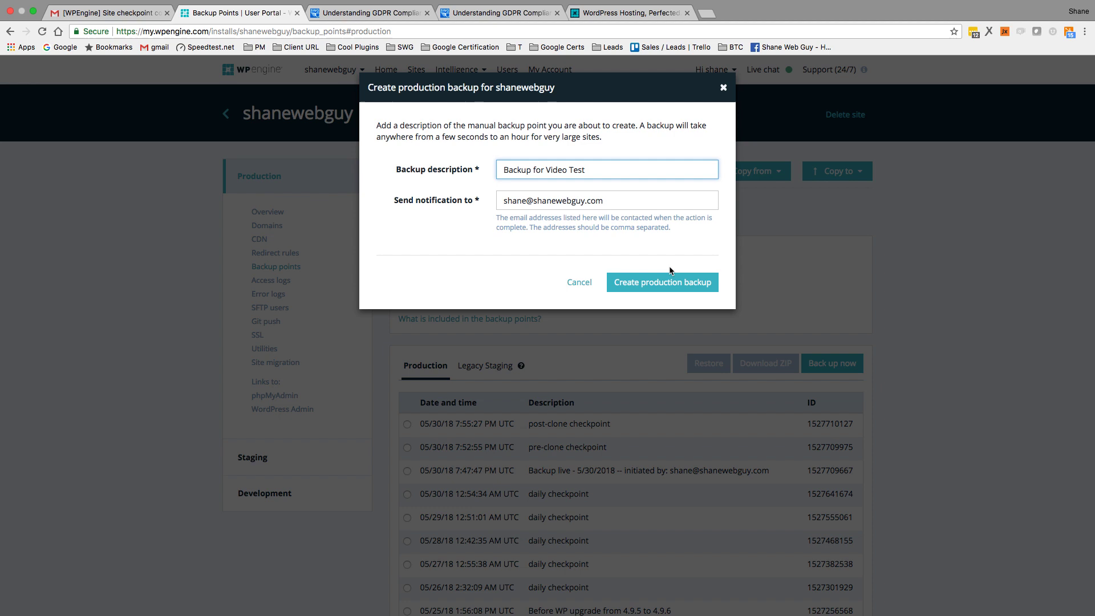
left_click(663, 284)
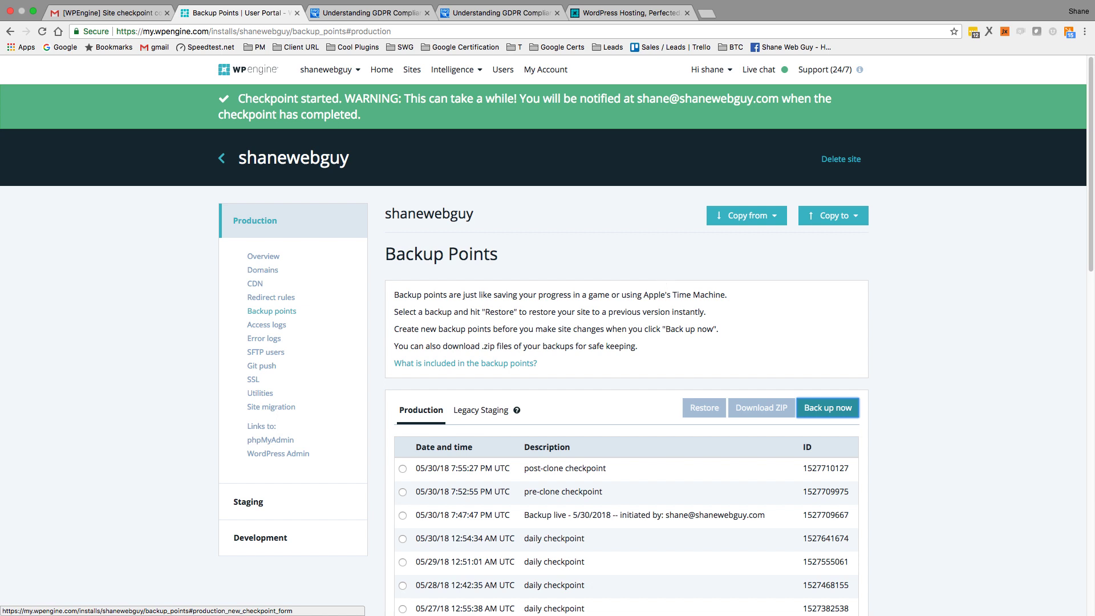
key("ctrl+shift+Tab")
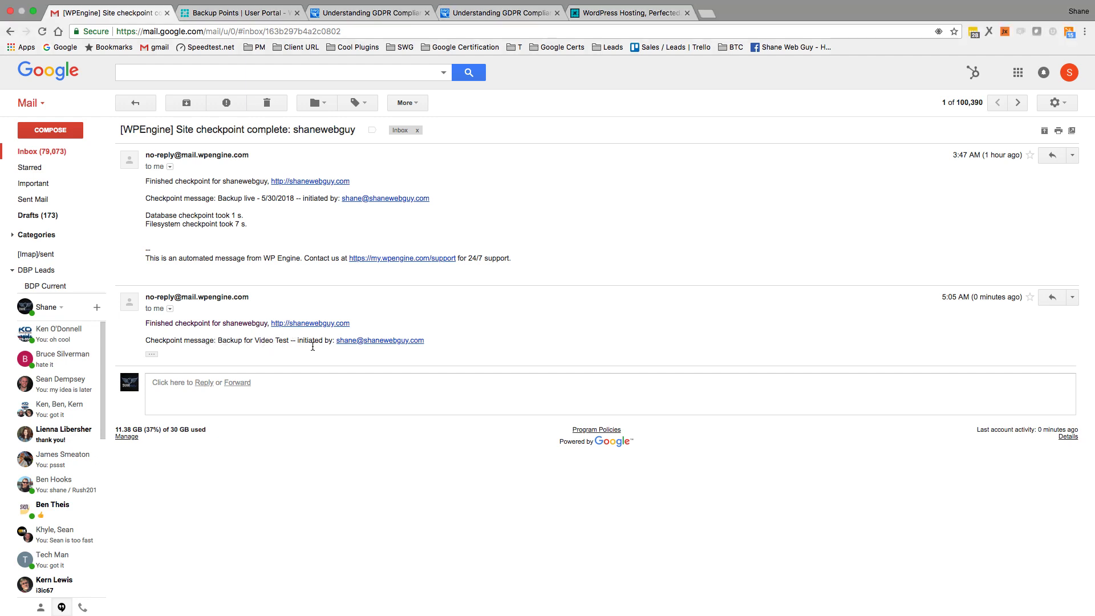
left_click(250, 14)
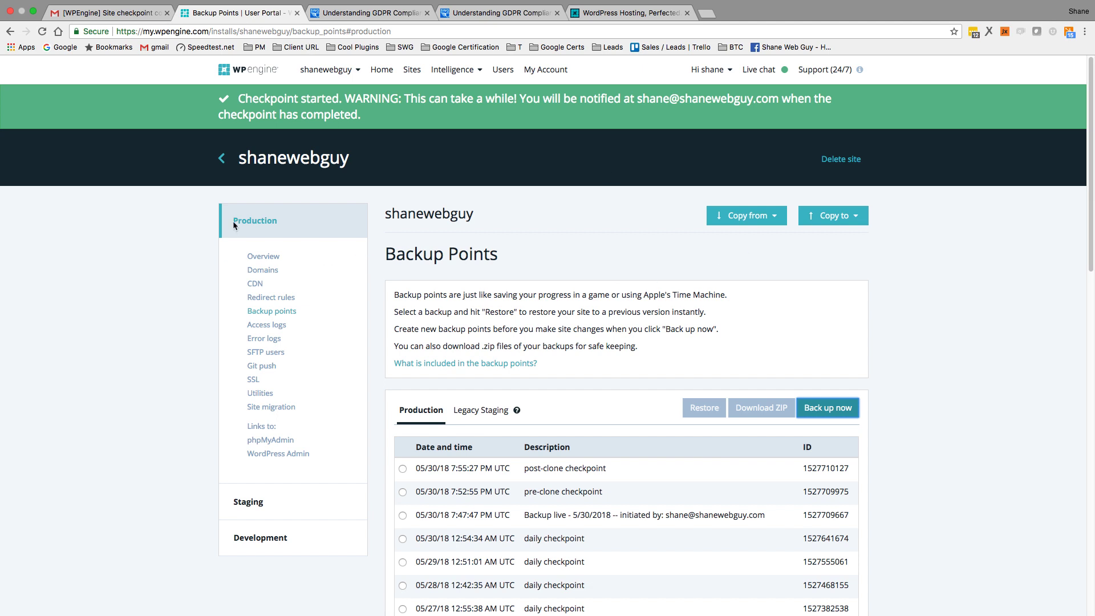
Step: Preview copying staging's latest 'GDPR (with the "a") - #2' backup point into production
left_click(259, 220)
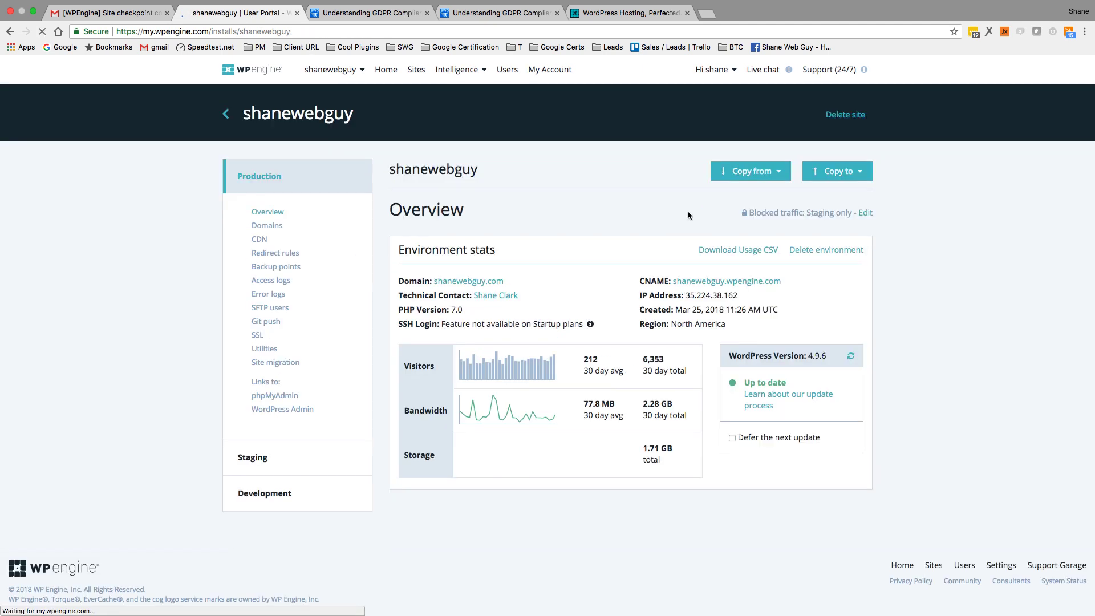
left_click(745, 171)
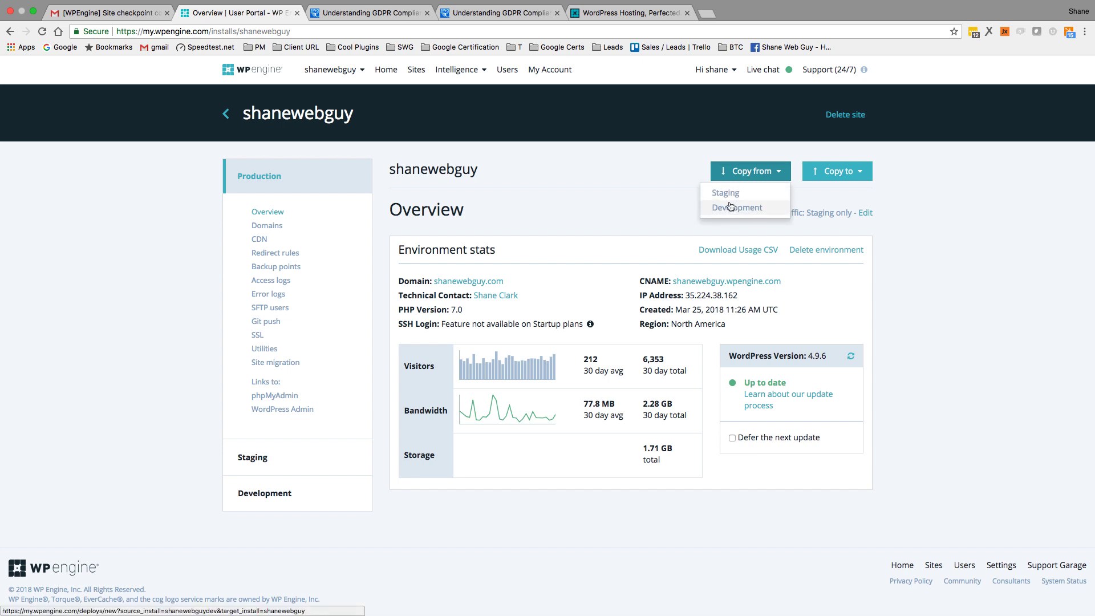
left_click(727, 192)
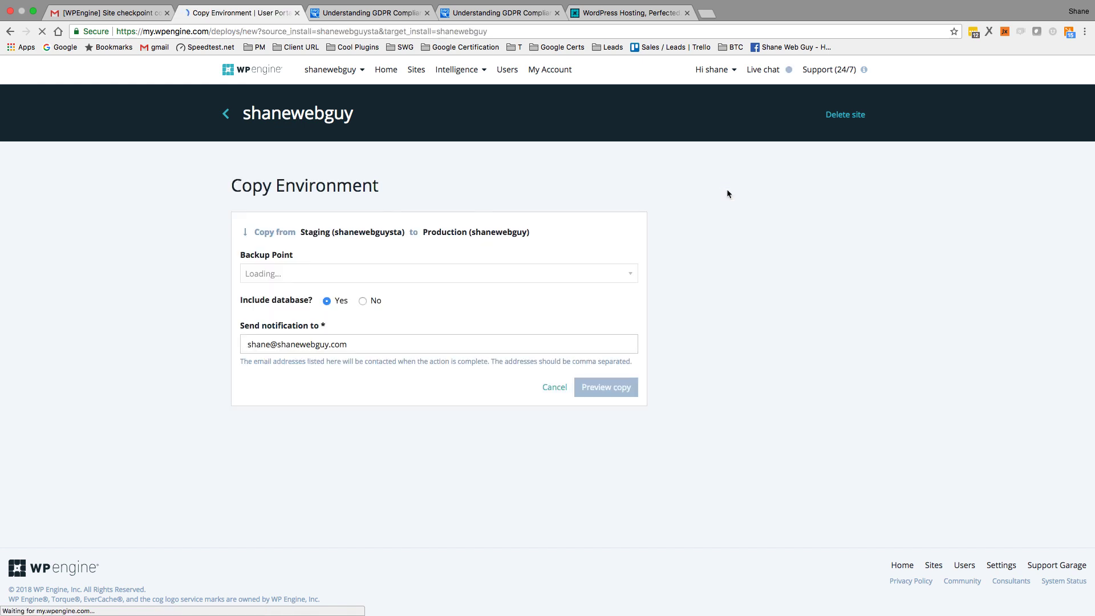
left_click(589, 275)
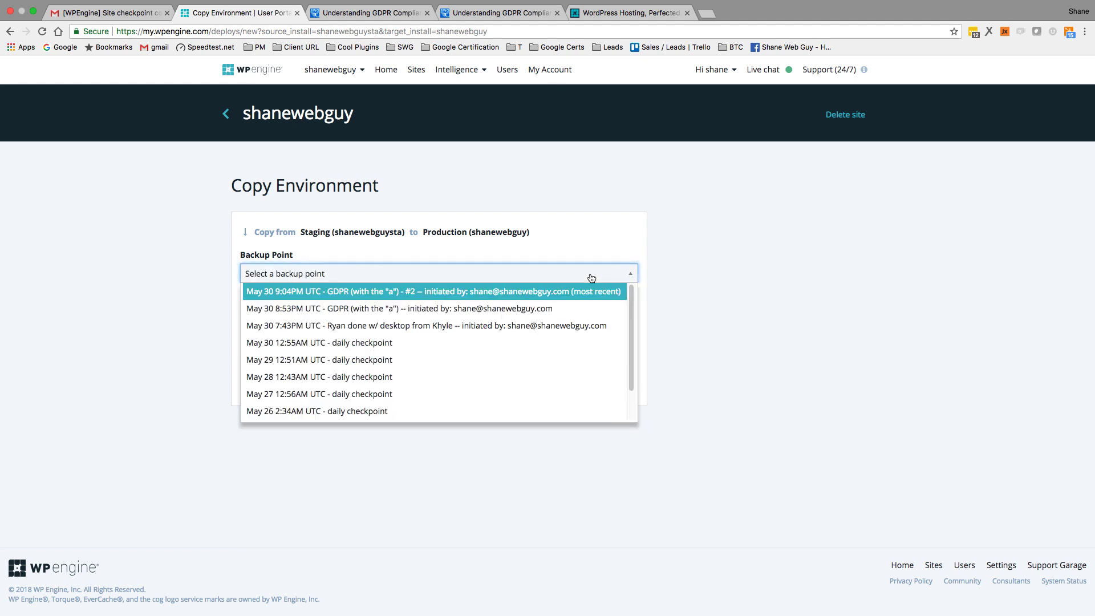
left_click(500, 296)
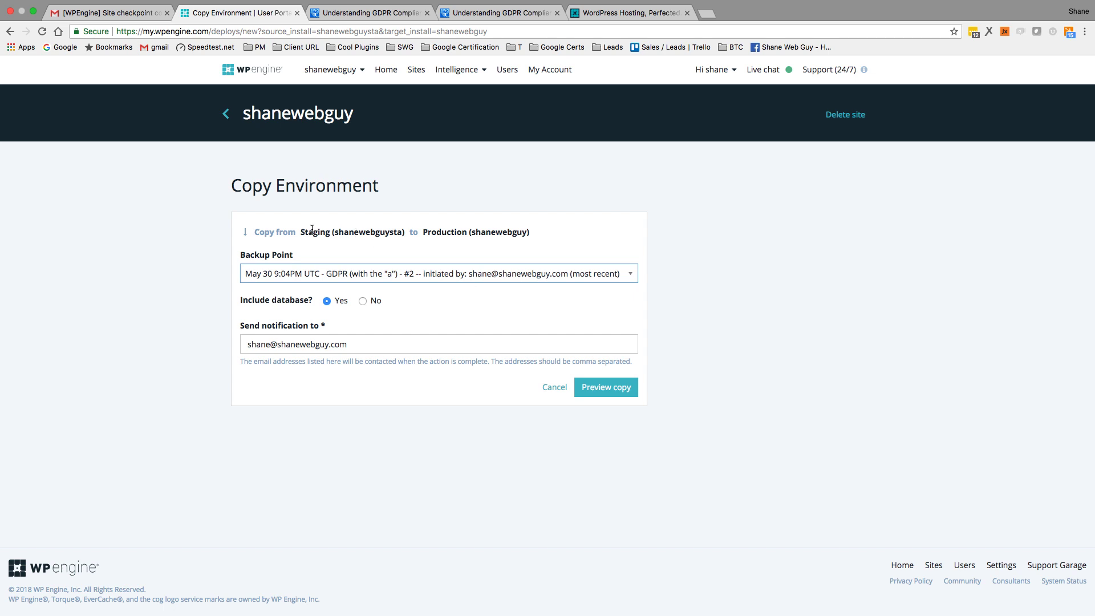
left_click(607, 390)
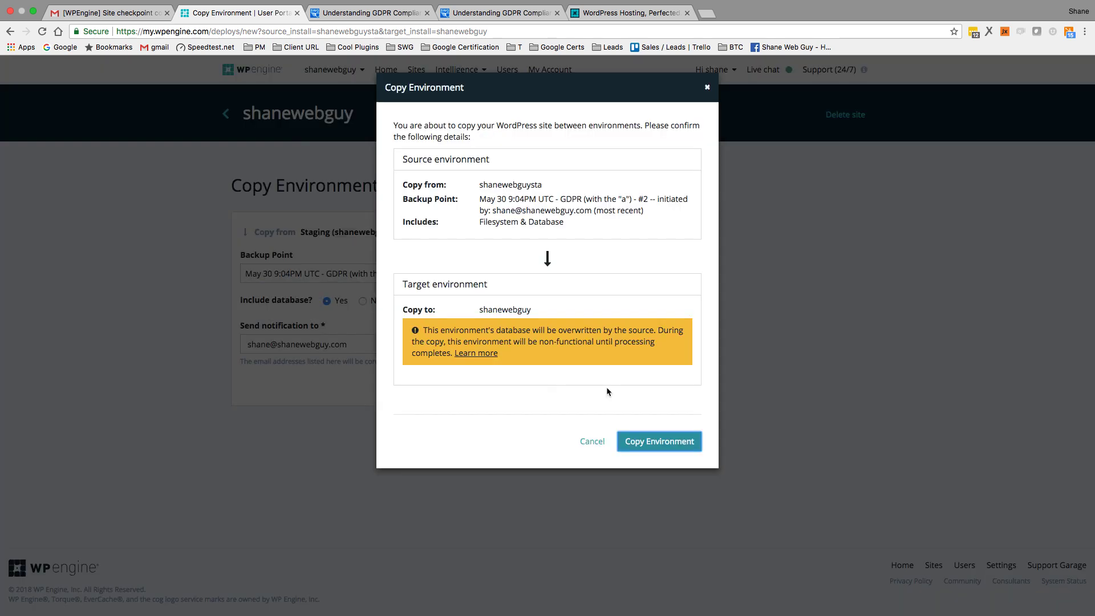
Step: Confirm the Copy Environment modal to copy staging's files and database over production
left_click(652, 446)
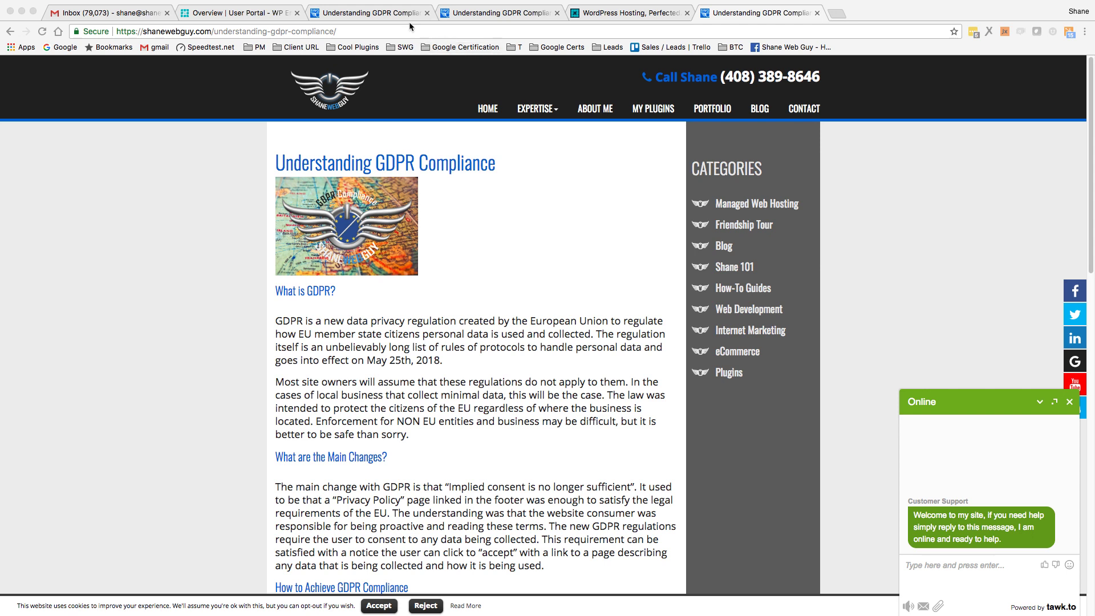
Step: Reload the live GDPR post, retrying after a 502 error, until it reads 'GDPR is a new'
left_click(376, 15)
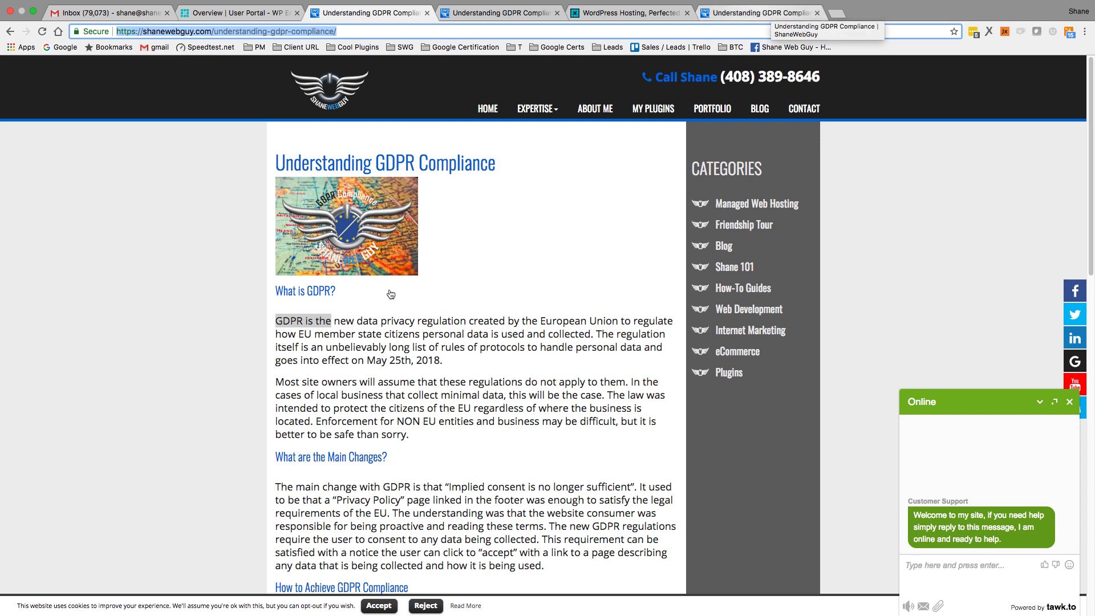
left_click(324, 323)
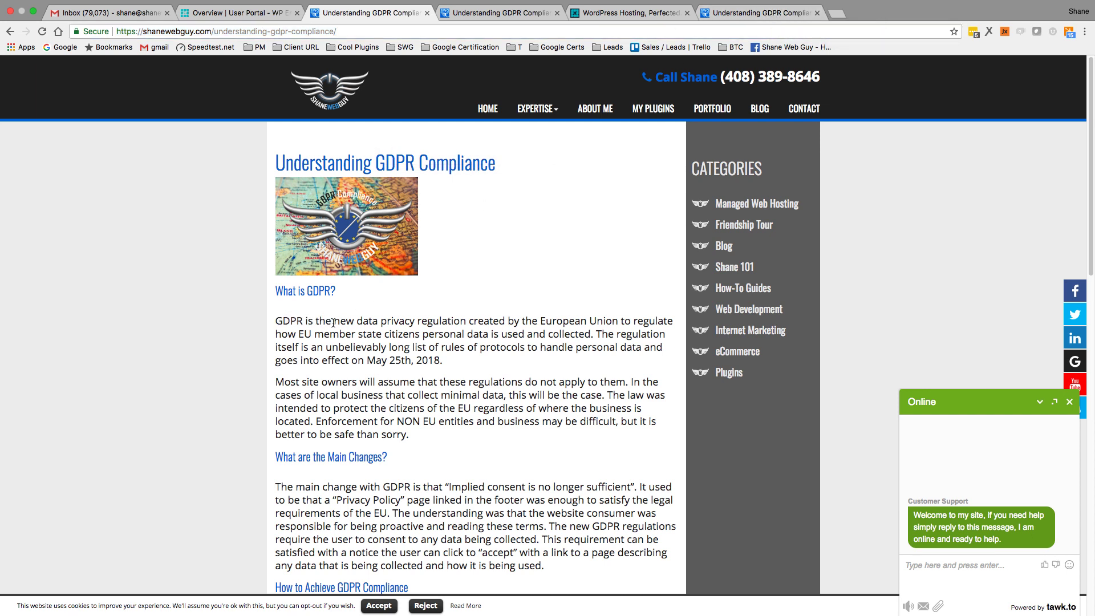
left_click_drag(333, 322, 274, 323)
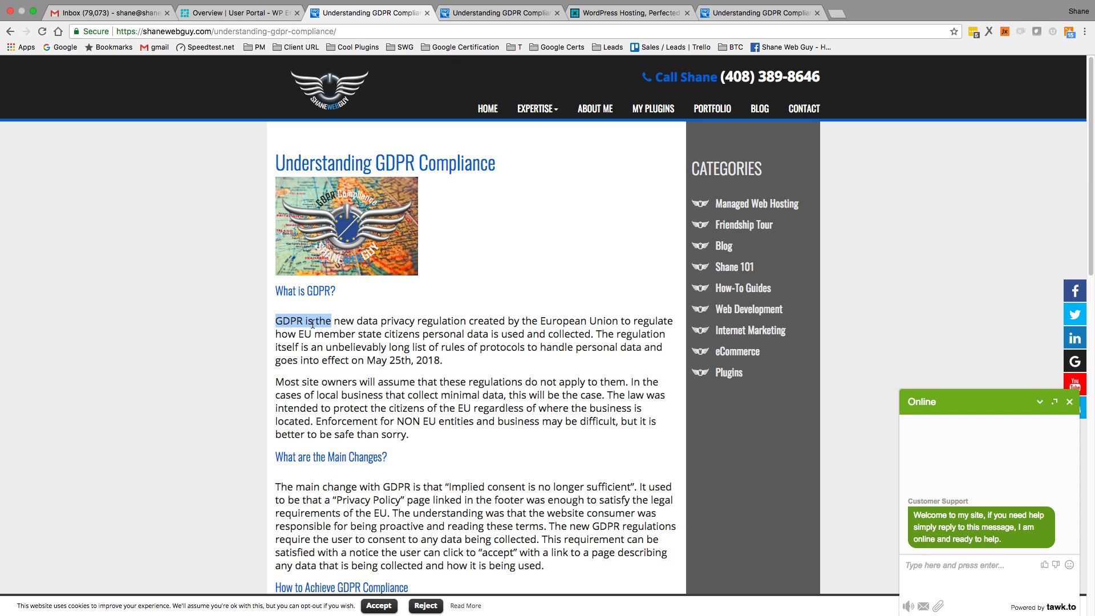
left_click(319, 32)
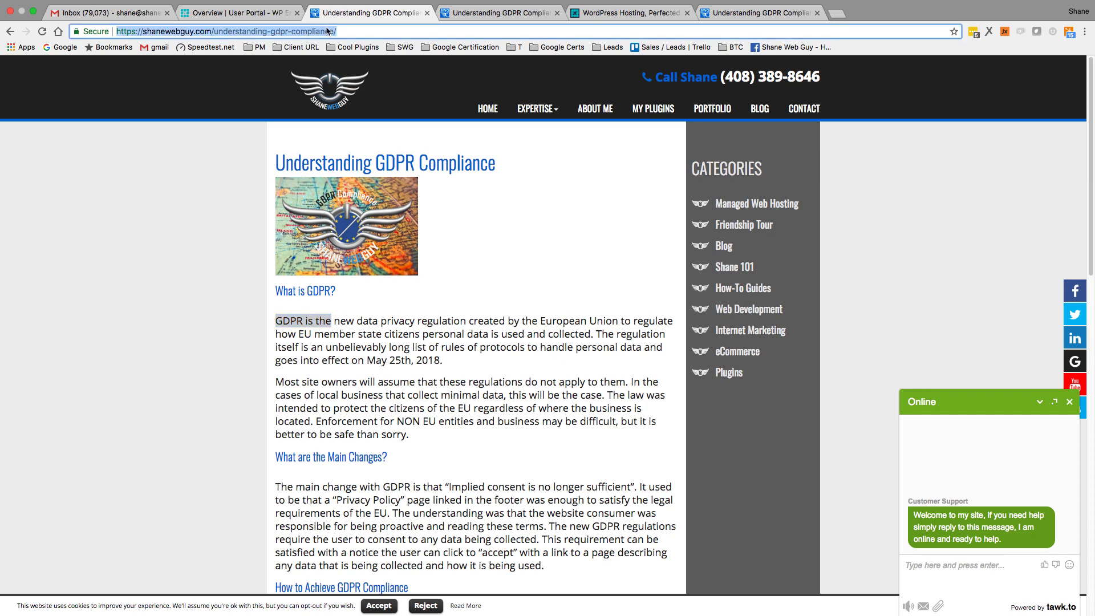
key("Return")
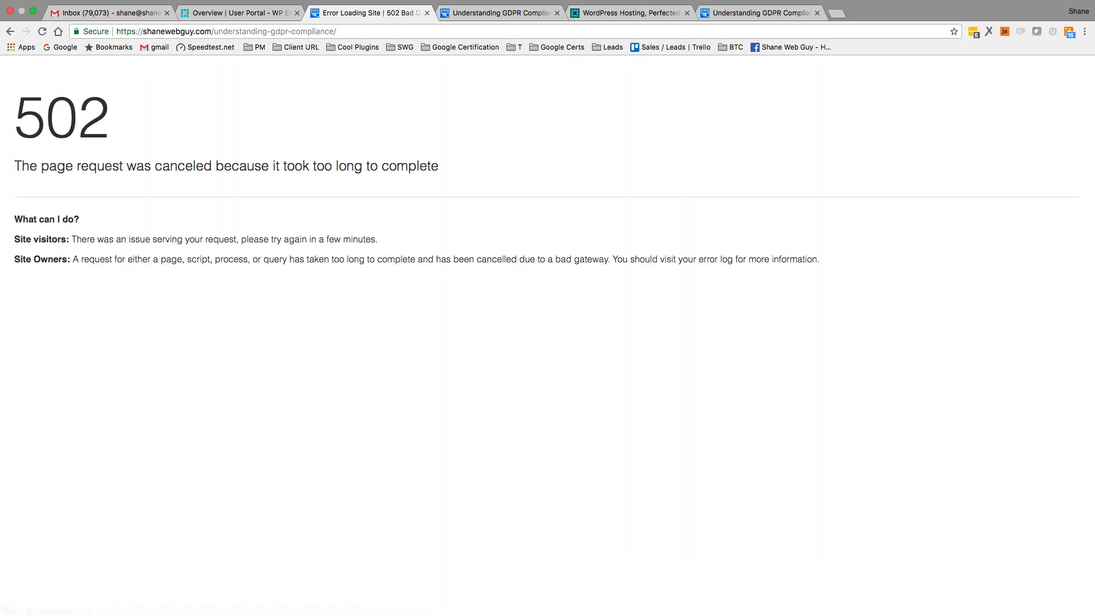
left_click(328, 31)
key("Return")
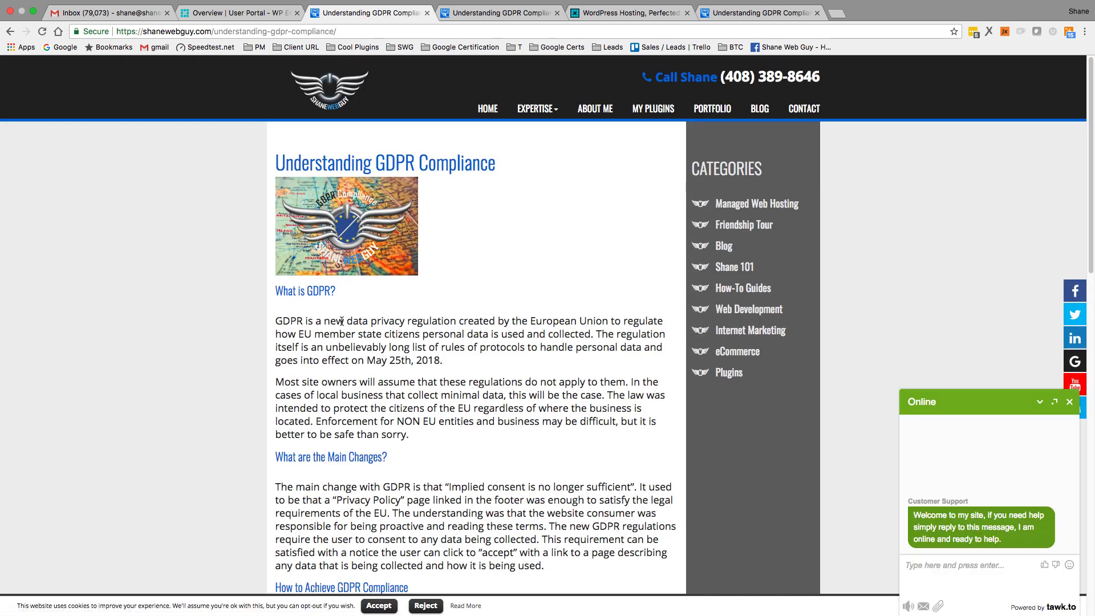
double_click(318, 321)
Step: Open the Internet Marketing page under EXPERTISE on the staging site
key("super+Tab")
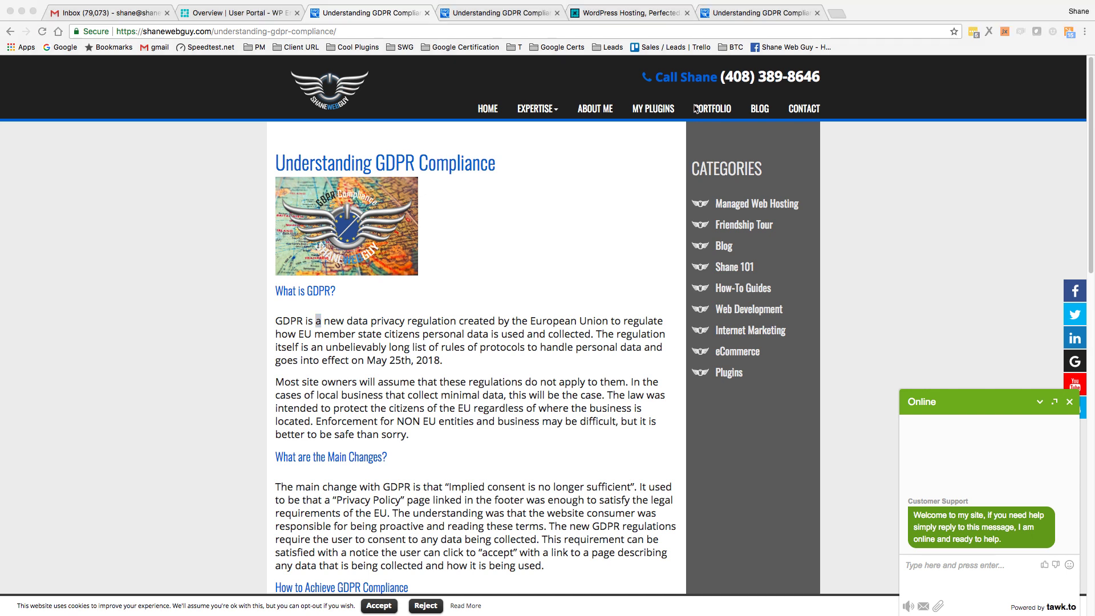
left_click(493, 108)
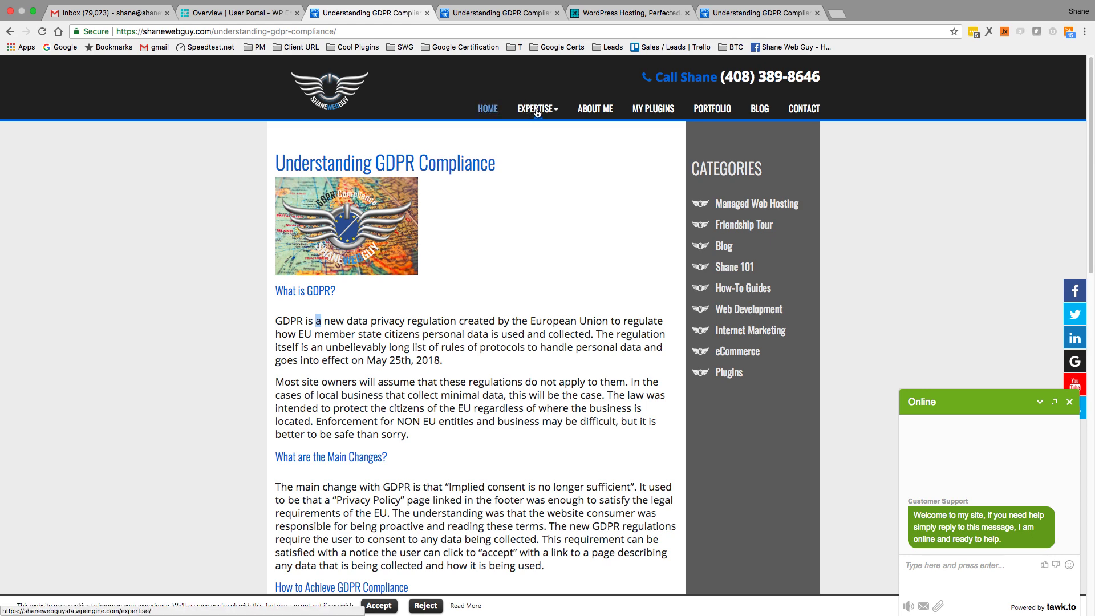
mouse_move(536, 109)
left_click(527, 128)
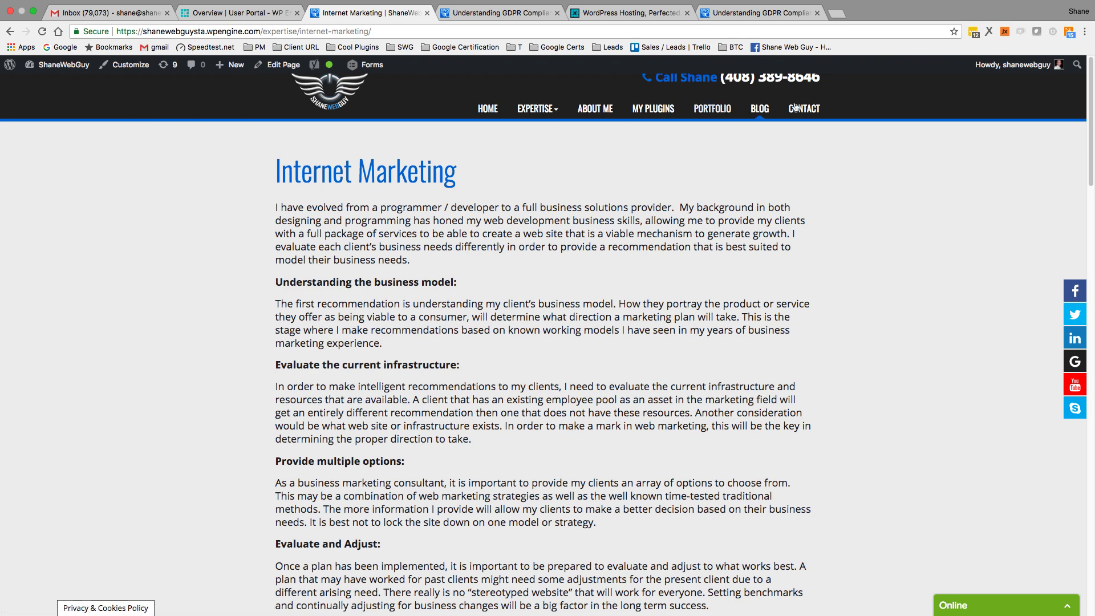
Step: On the staging Blog page, locate the GDPR Compliance excerpt and highlight its word 'a'
left_click(759, 109)
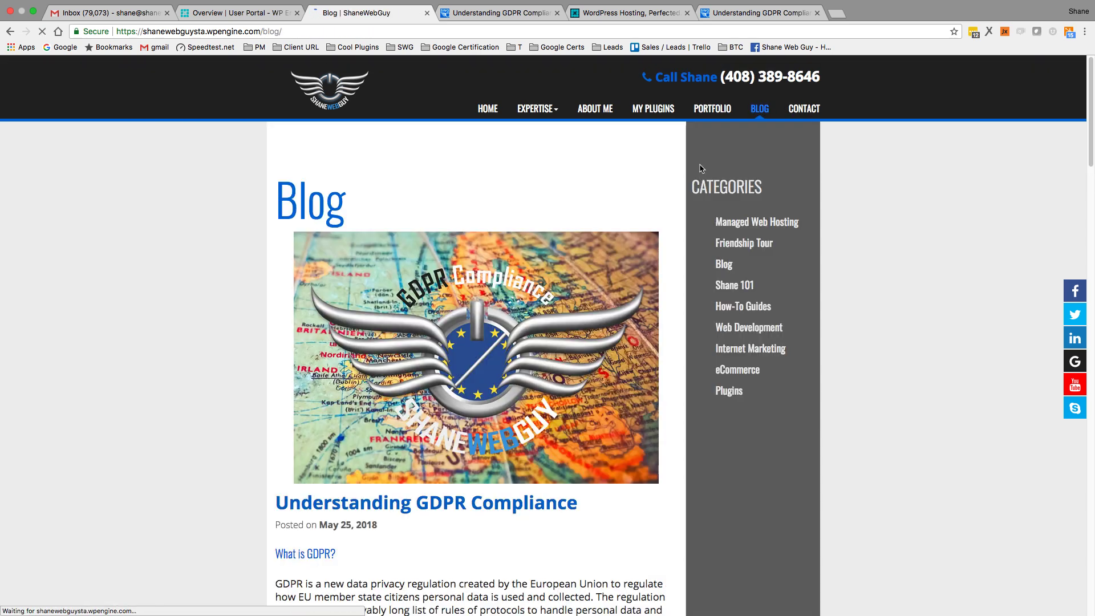
scroll(557, 270, "down", 2)
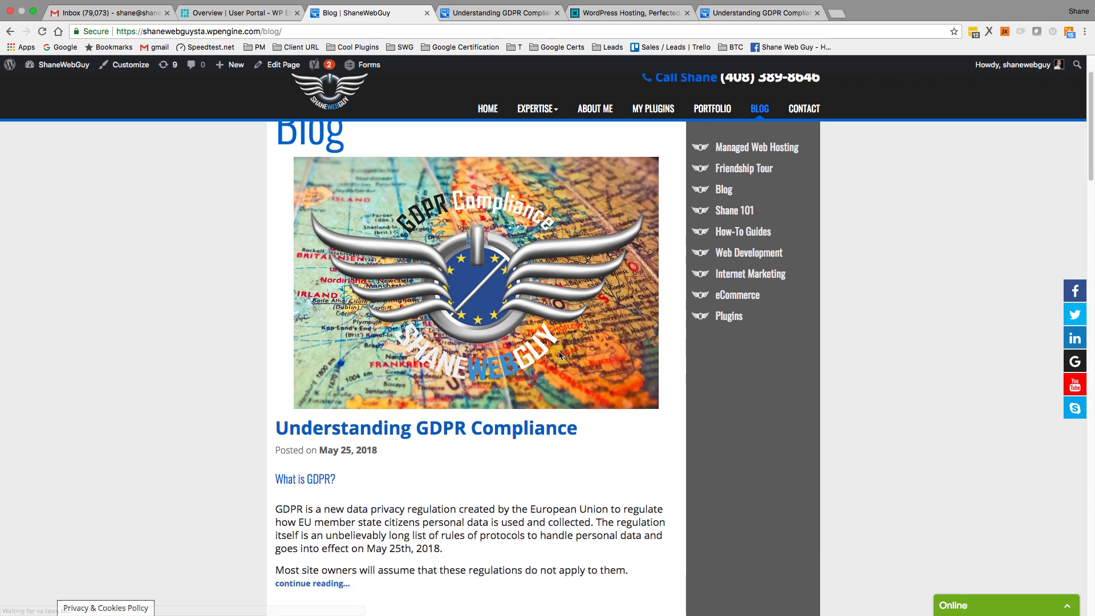
double_click(318, 509)
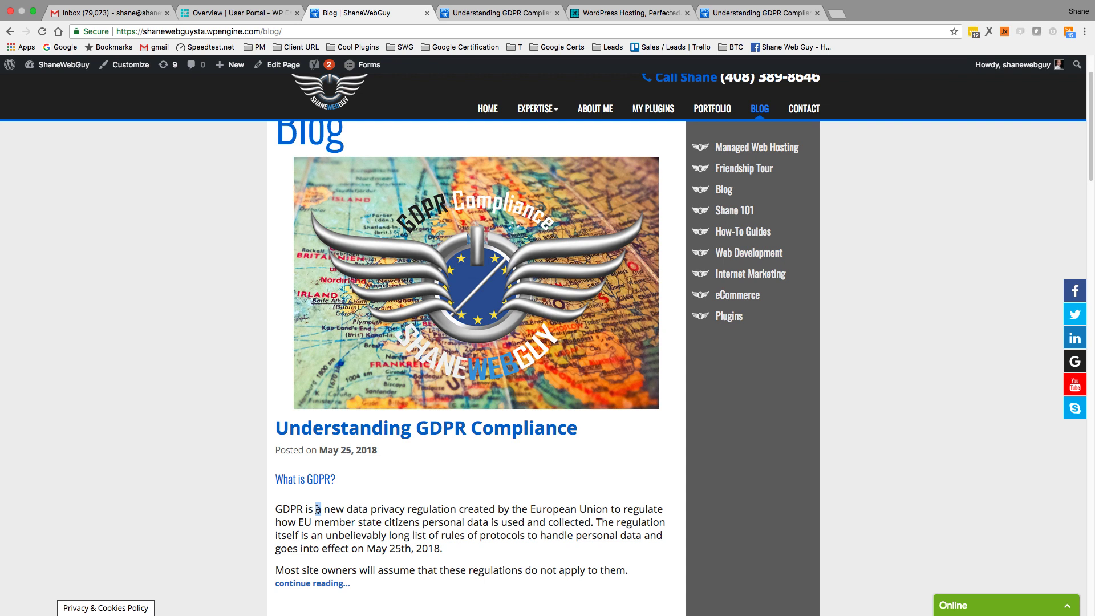